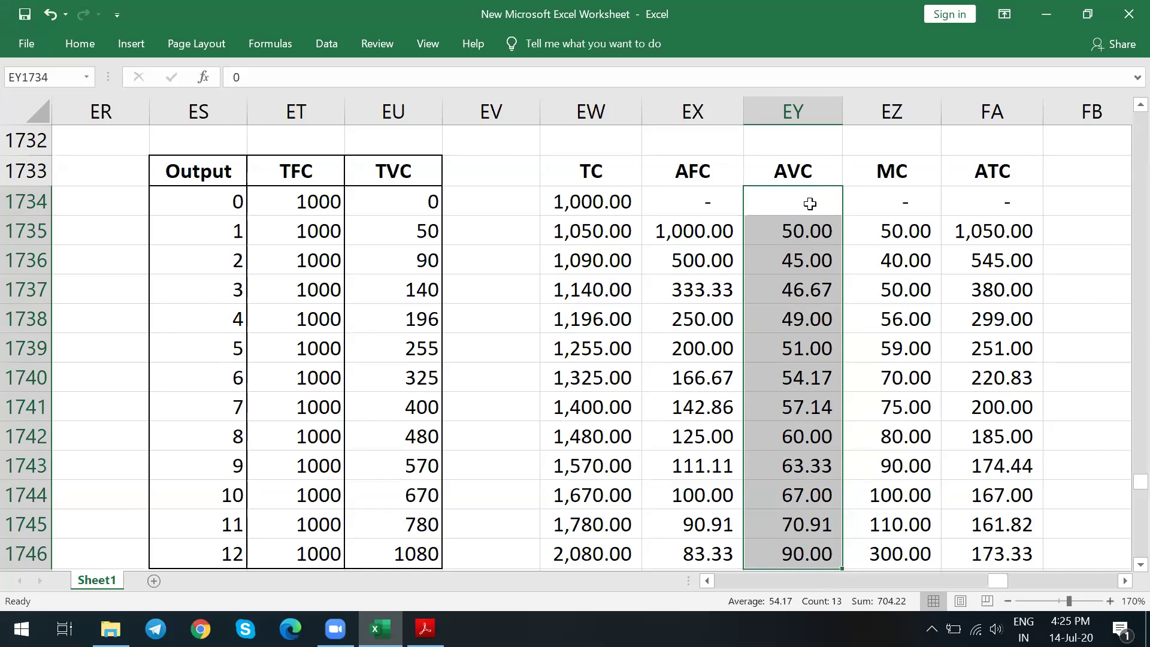
# Step: Switch from the worksheet's AVC column to the whiteboard and sketch a vertical and a horizontal axis with a curve
pyautogui.click(764, 166)
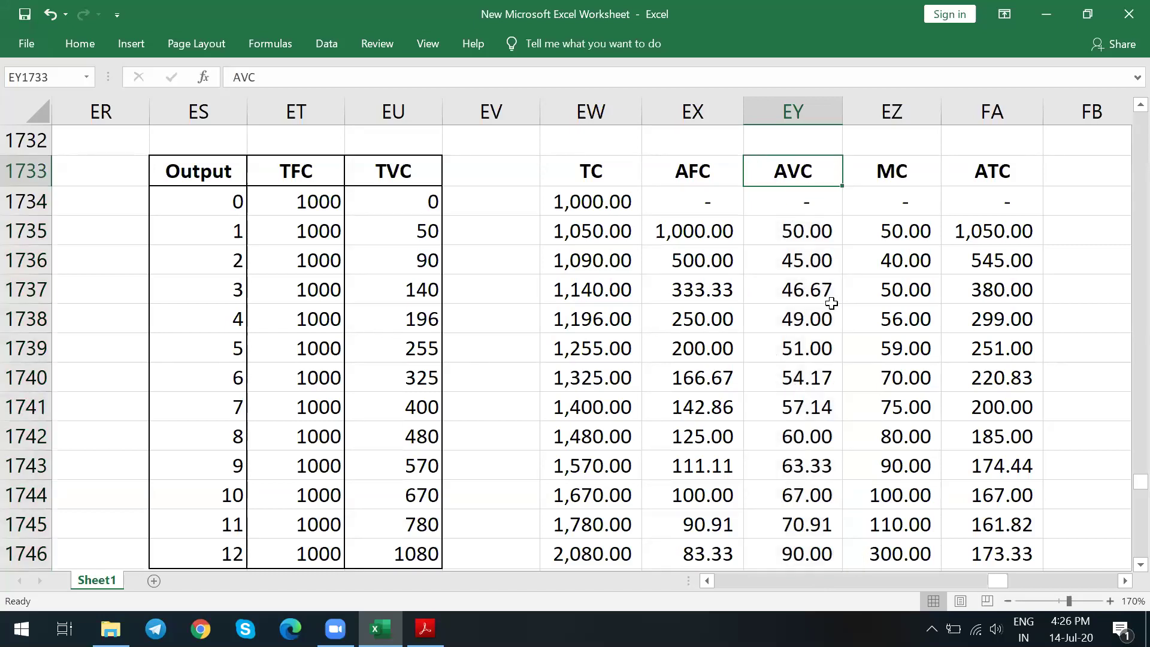
pyautogui.press('Down')
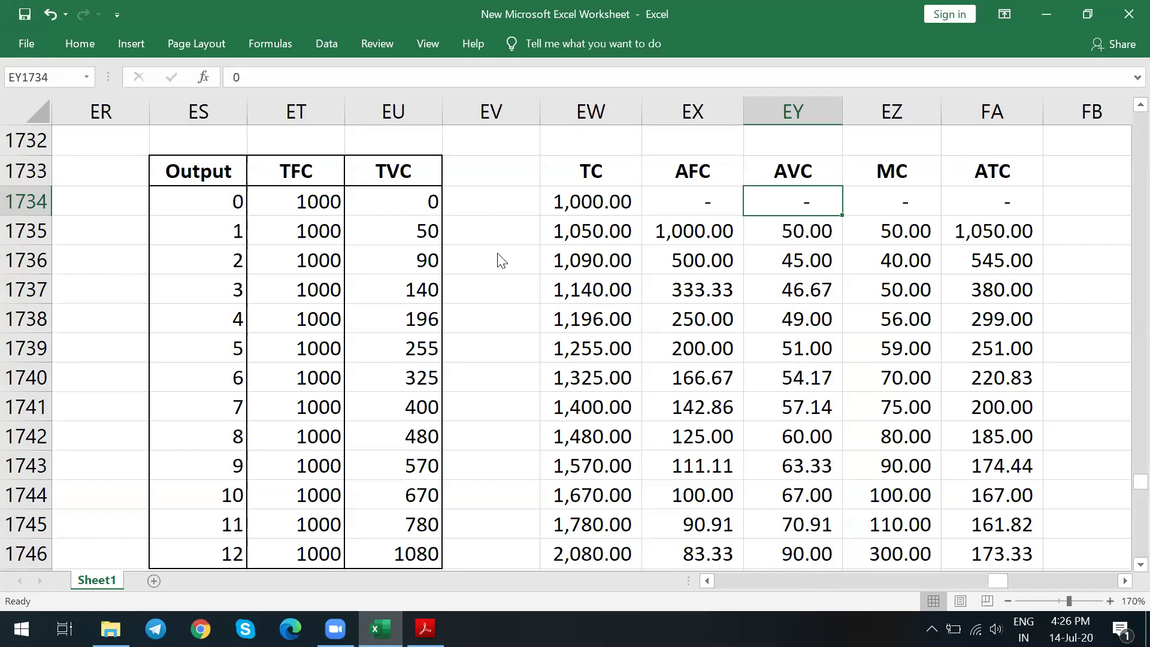
pyautogui.hotkey('alt', 'Tab')
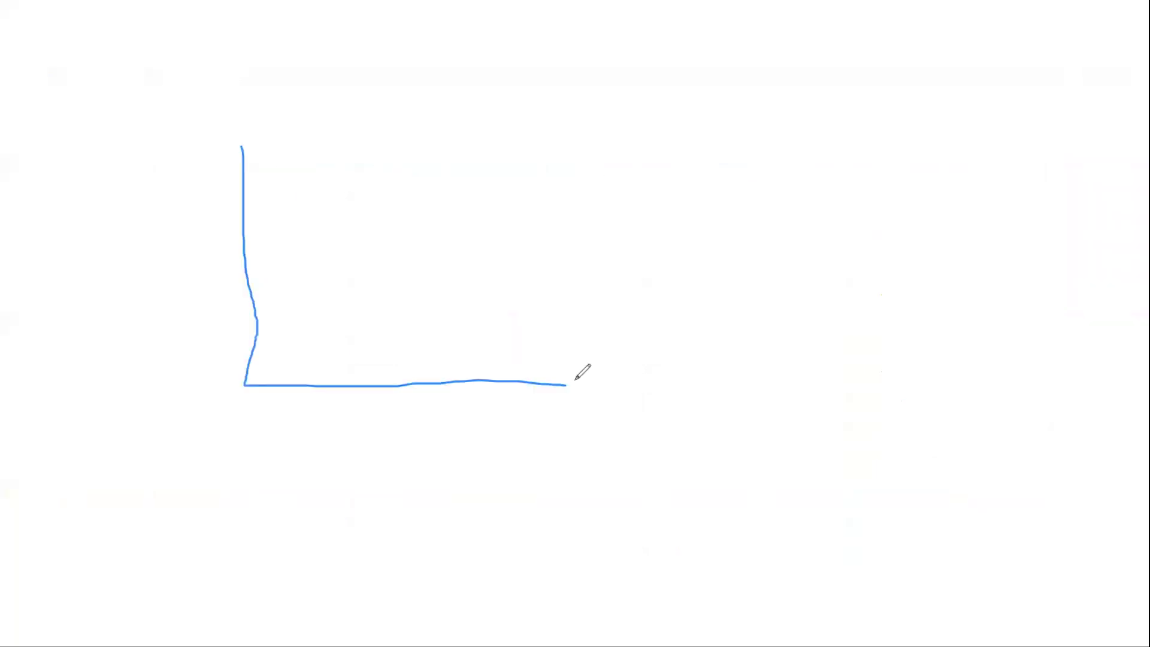
pyautogui.moveTo(574, 381); pyautogui.dragTo(596, 382)
pyautogui.moveTo(290, 200)
pyautogui.mouseDown()
pyautogui.moveTo(333, 254)
pyautogui.moveTo(389, 259)
pyautogui.moveTo(530, 179)
pyautogui.mouseUp()
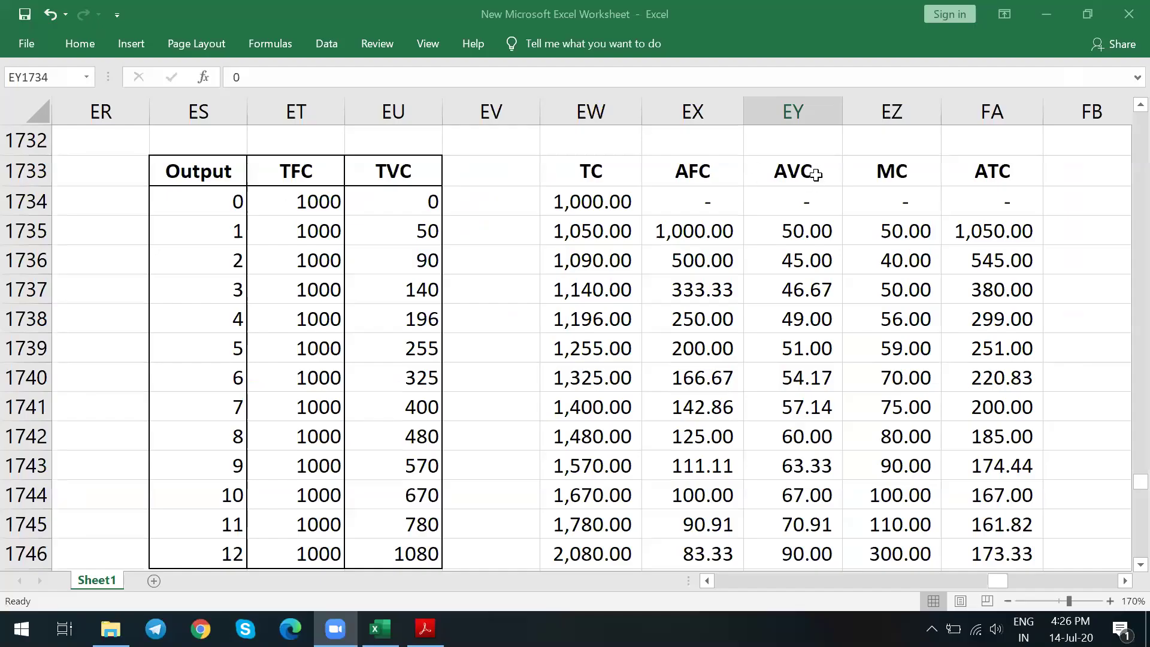
# Step: Check the AVC formula for output 1 in Excel, and mark the AVC curve's label in 3.2 Cost.pdf in Acrobat Reader
pyautogui.click(815, 176)
pyautogui.click(801, 229)
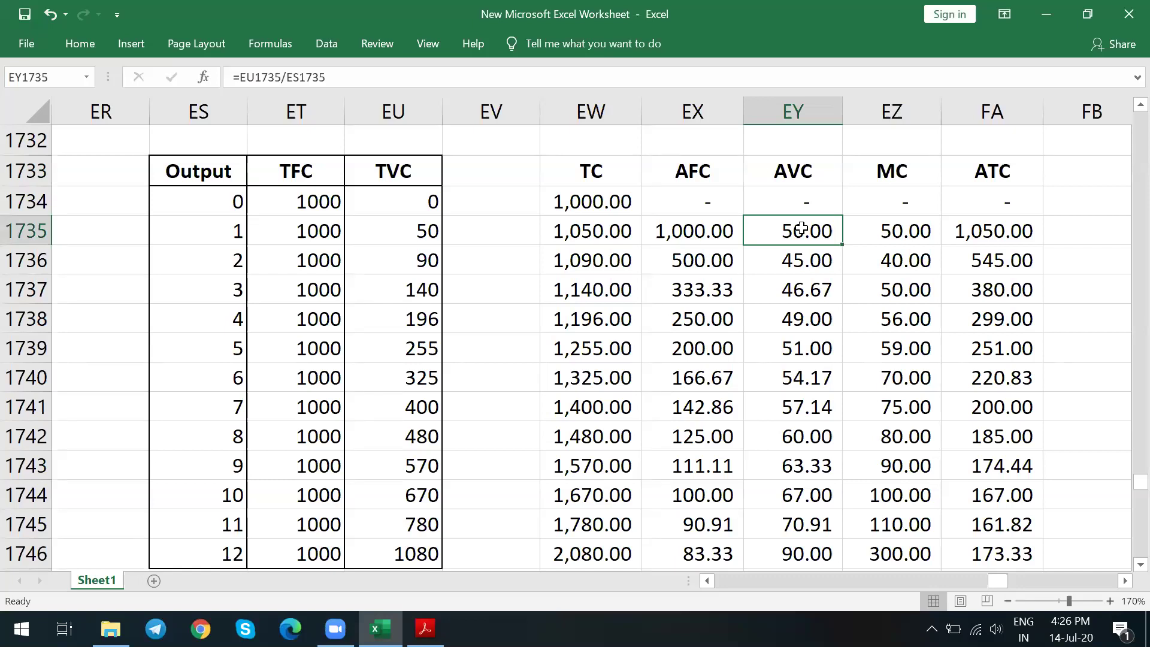
pyautogui.hotkey('alt', 'Tab')
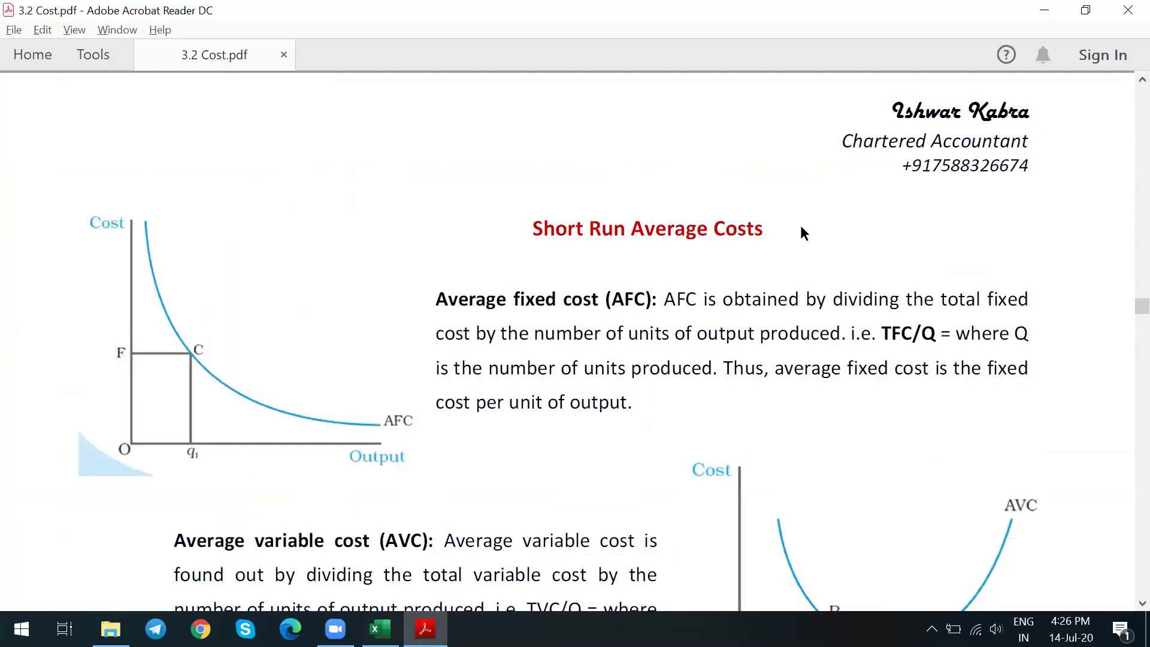
pyautogui.scroll(-1, 803, 233)
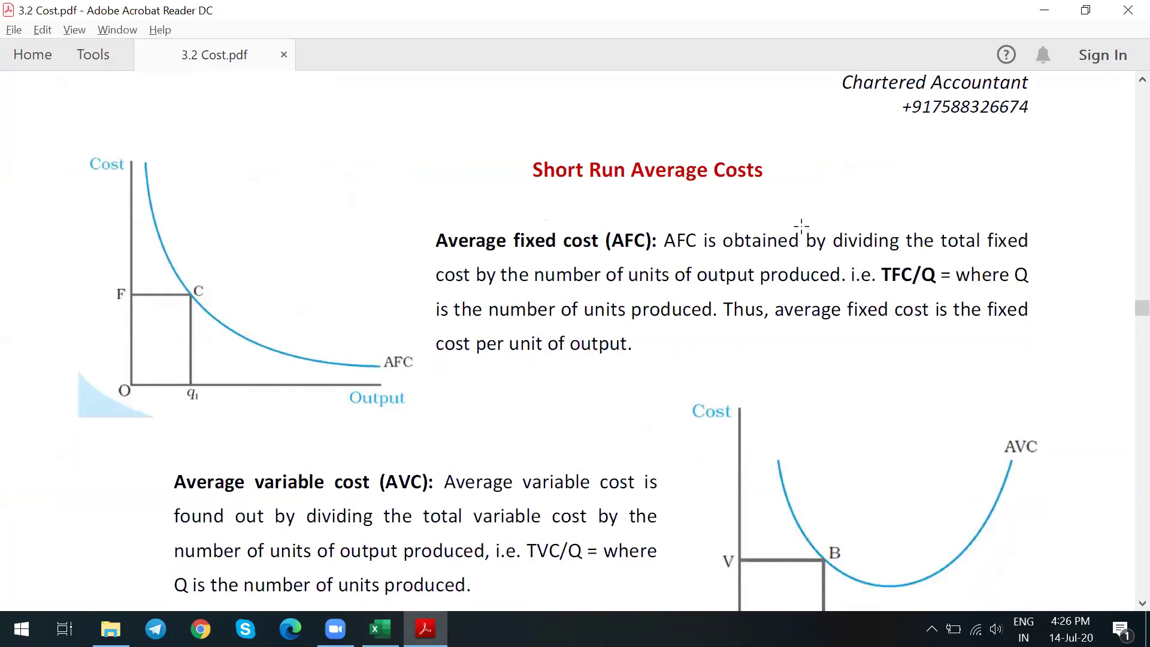
pyautogui.scroll(-4, 802, 226)
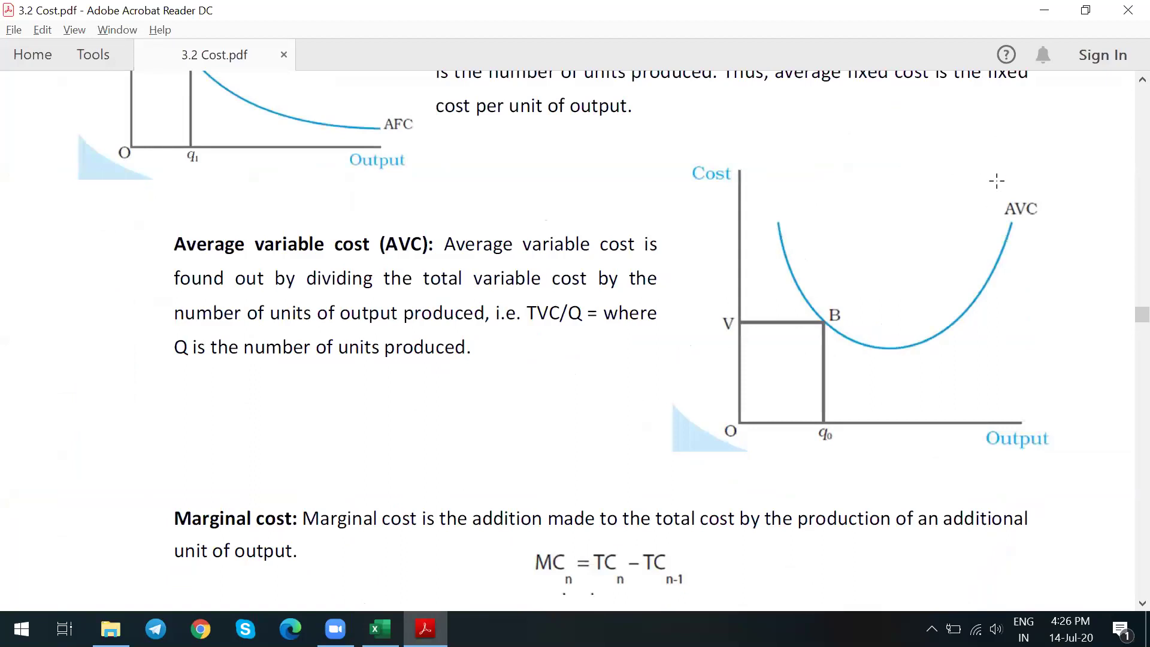
pyautogui.moveTo(994, 177); pyautogui.dragTo(1049, 228)
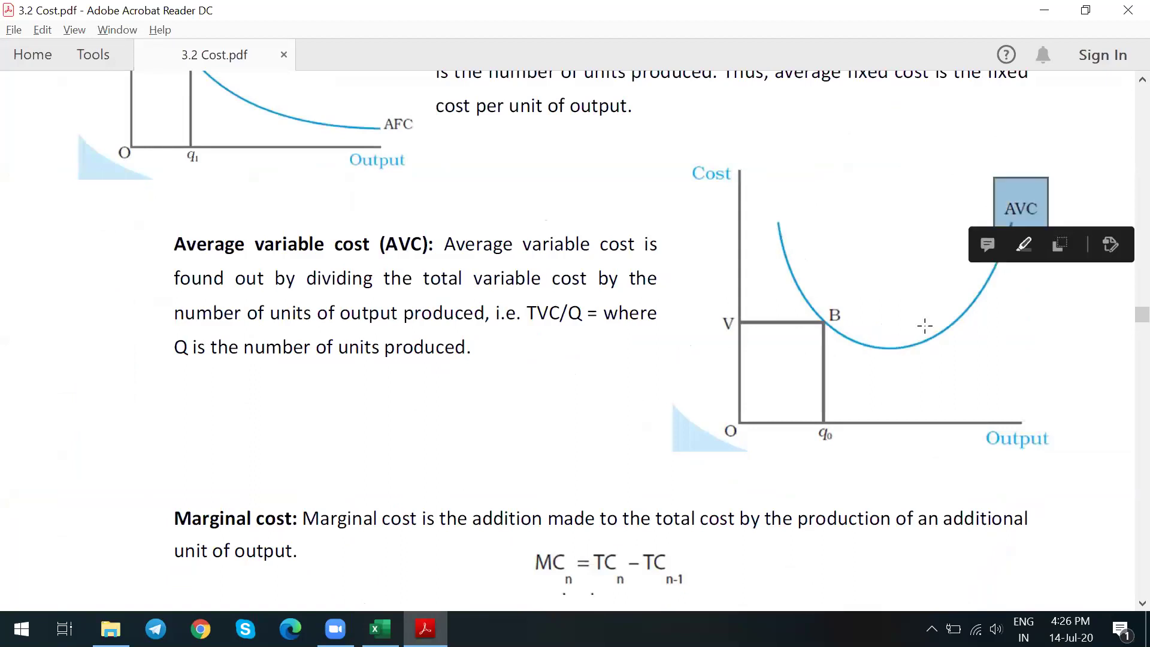
pyautogui.click(25, 289)
# Step: Switch back to the Excel worksheet and select the MC values for outputs 1 to 12
pyautogui.hotkey('alt', 'Tab')
pyautogui.press('Up')
pyautogui.press('Up')
pyautogui.press('Right')
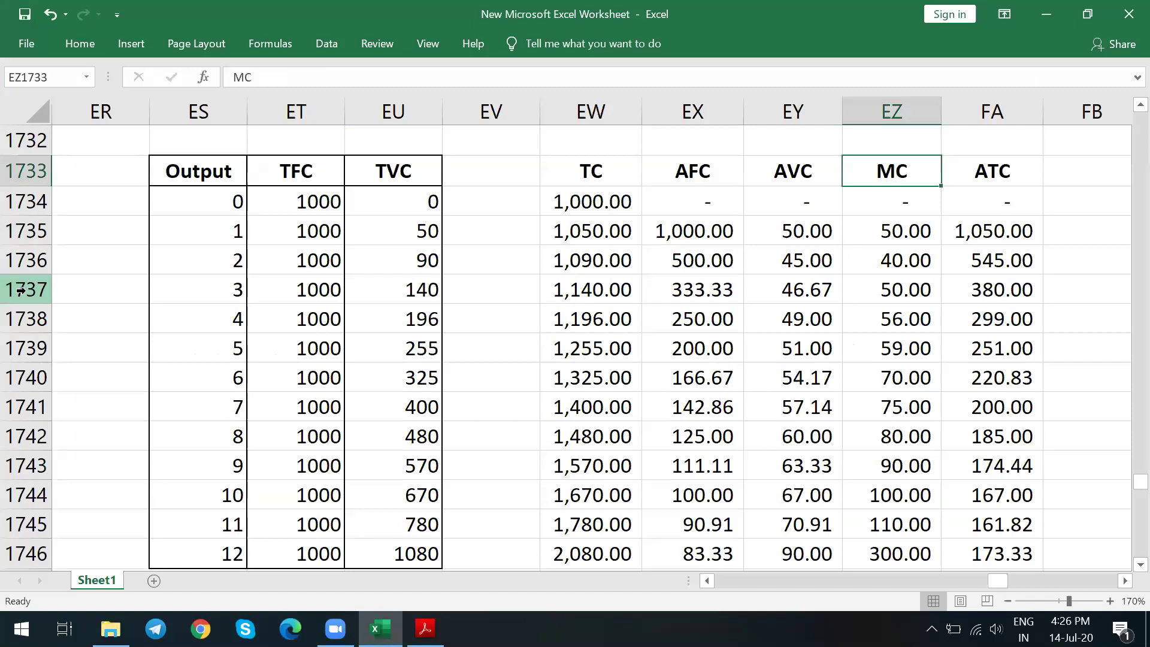
pyautogui.press('Down')
pyautogui.press('Down')
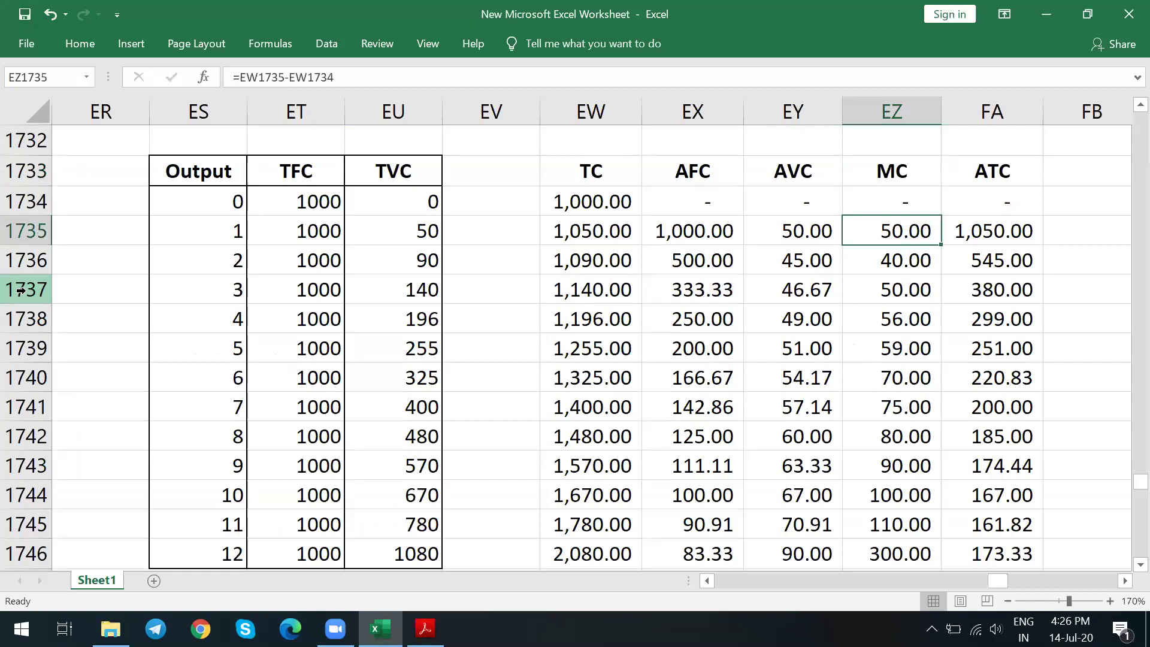
pyautogui.hotkey('ctrl', 'shift', 'Down')
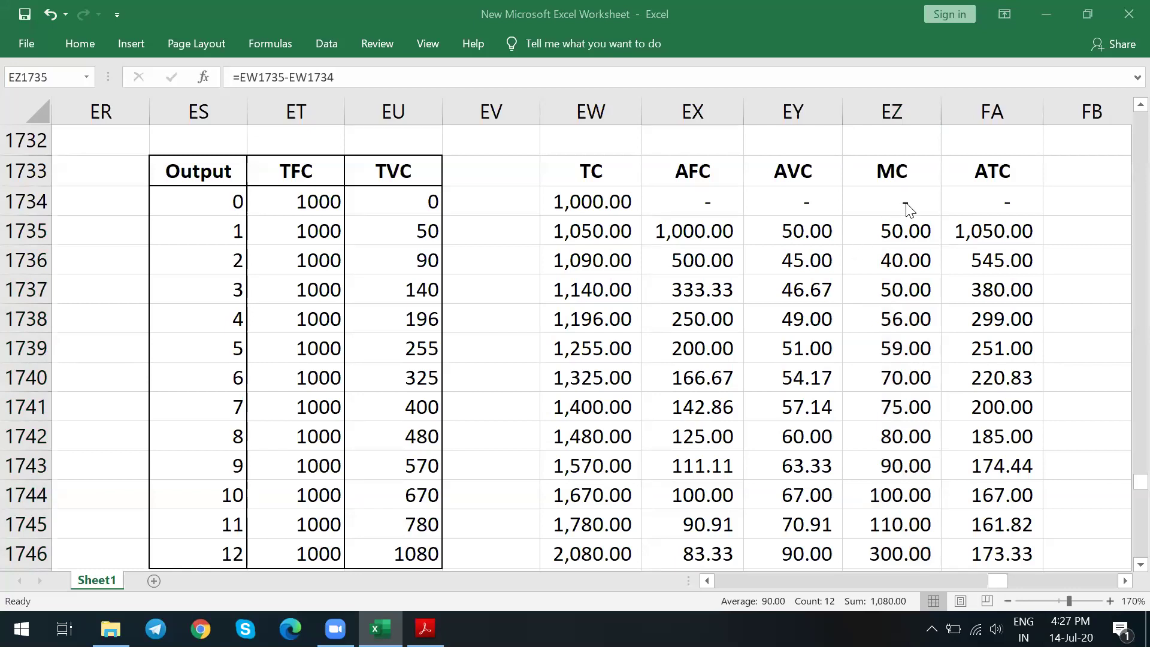
pyautogui.click(899, 234)
pyautogui.moveTo(899, 234); pyautogui.dragTo(885, 584)
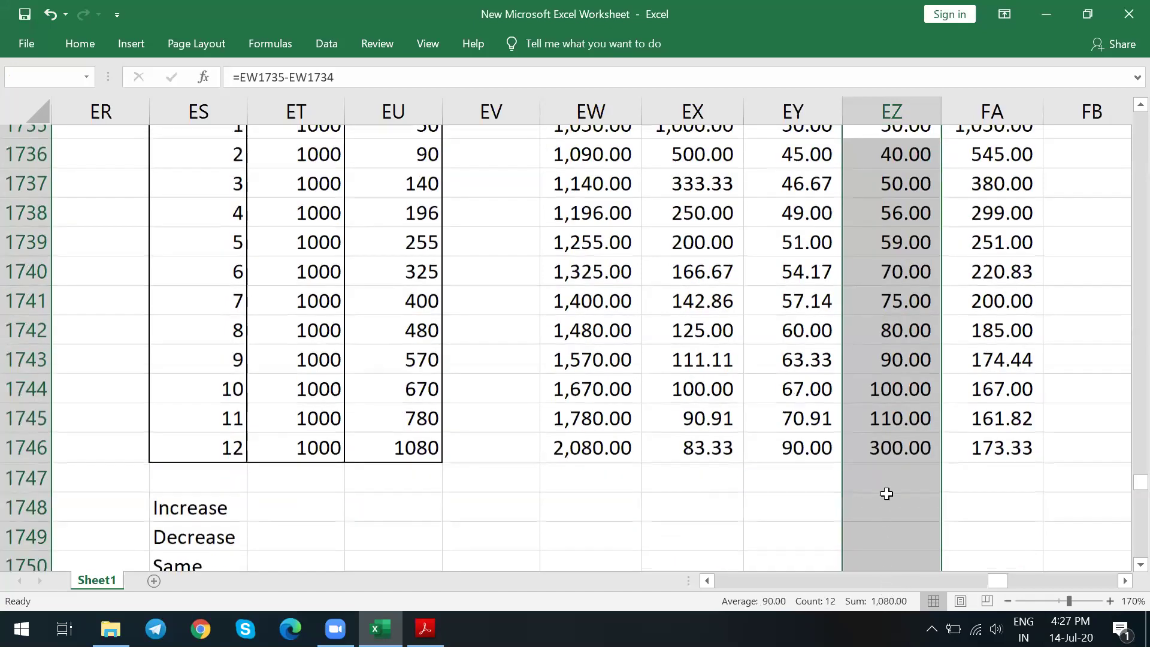
# Step: Step through the MC column from the output 12 value back up to the output 1 value
pyautogui.scroll(-1, 902, 417)
pyautogui.click(902, 407)
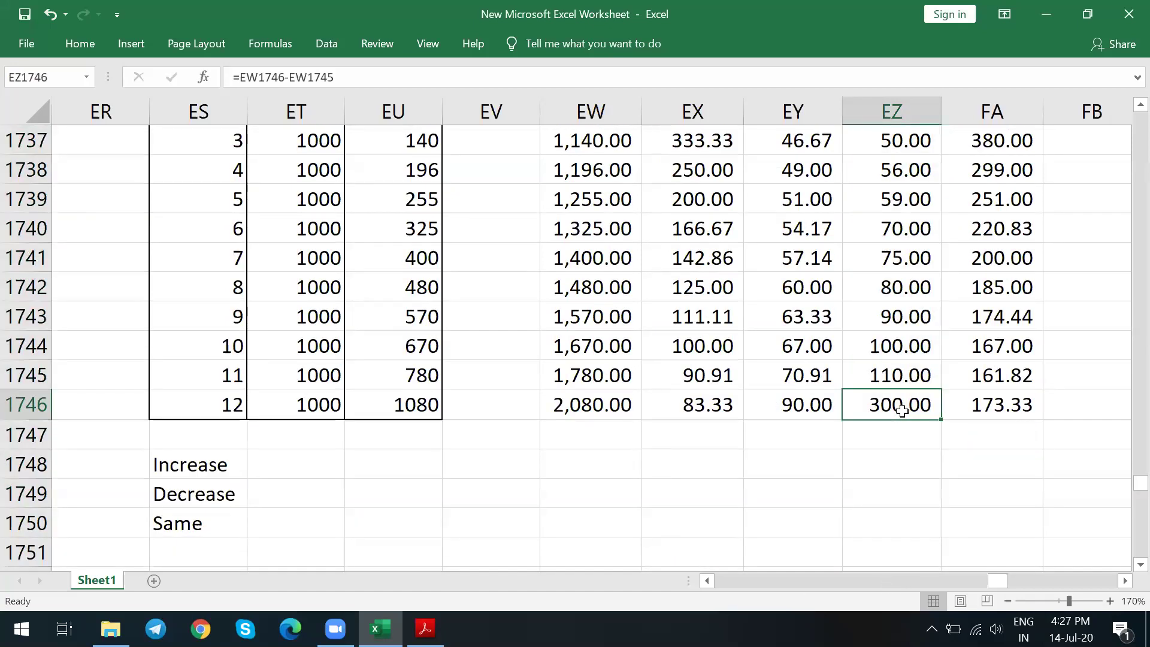
pyautogui.press('Up')
pyautogui.press('Up')
pyautogui.press('Up')
pyautogui.press('Up')
pyautogui.press('Up')
pyautogui.press('Up')
pyautogui.press('Up')
pyautogui.press('Up')
pyautogui.press('Up')
pyautogui.press('Up')
pyautogui.press('Up')
pyautogui.press('Up')
pyautogui.press('Down')
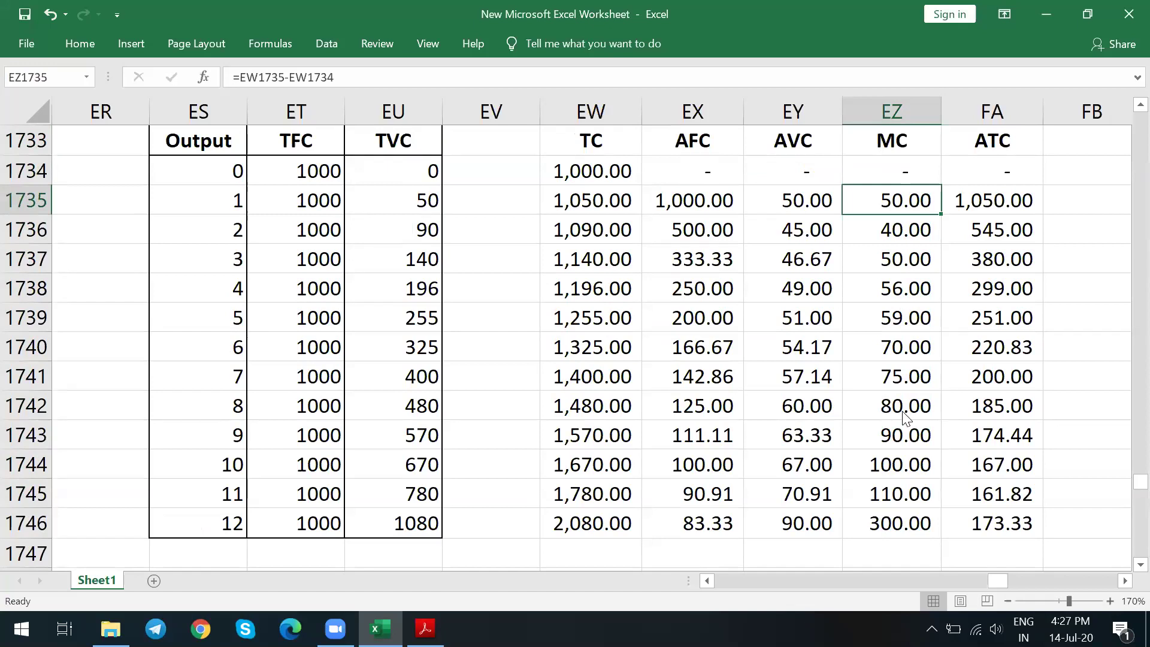
# Step: Switch to 3.2 Cost.pdf and bring up the combined MC, AC and AVC graph under the "U" shape explanation
pyautogui.hotkey('alt', 'Tab')
pyautogui.scroll(6, 904, 406)
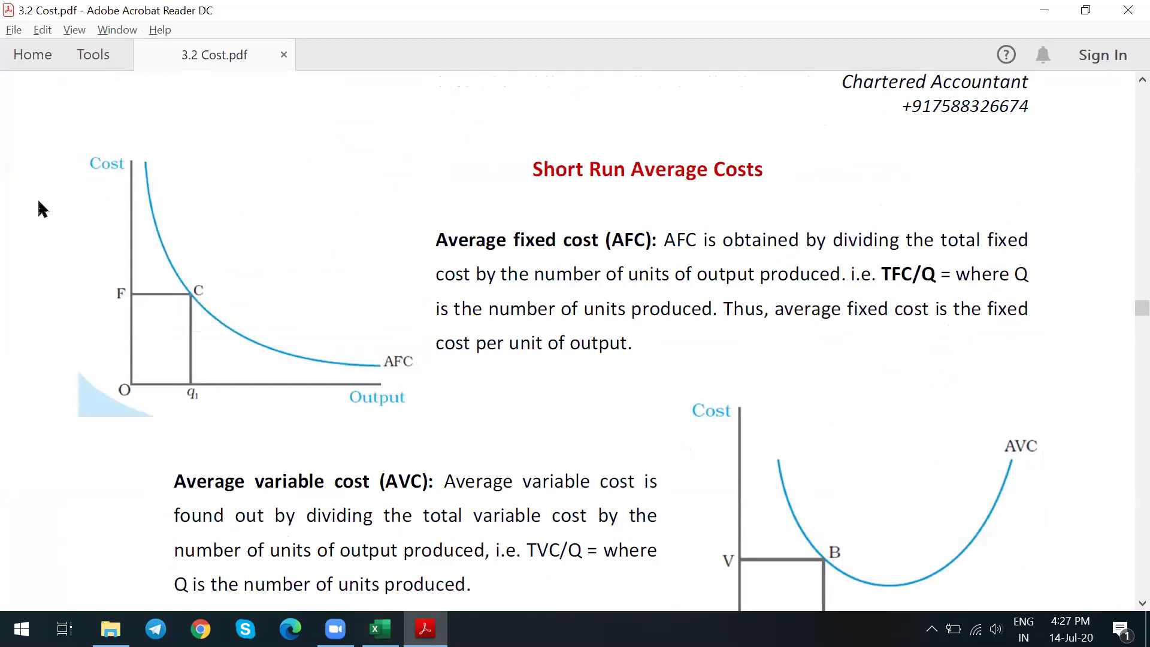
pyautogui.scroll(-5, 40, 208)
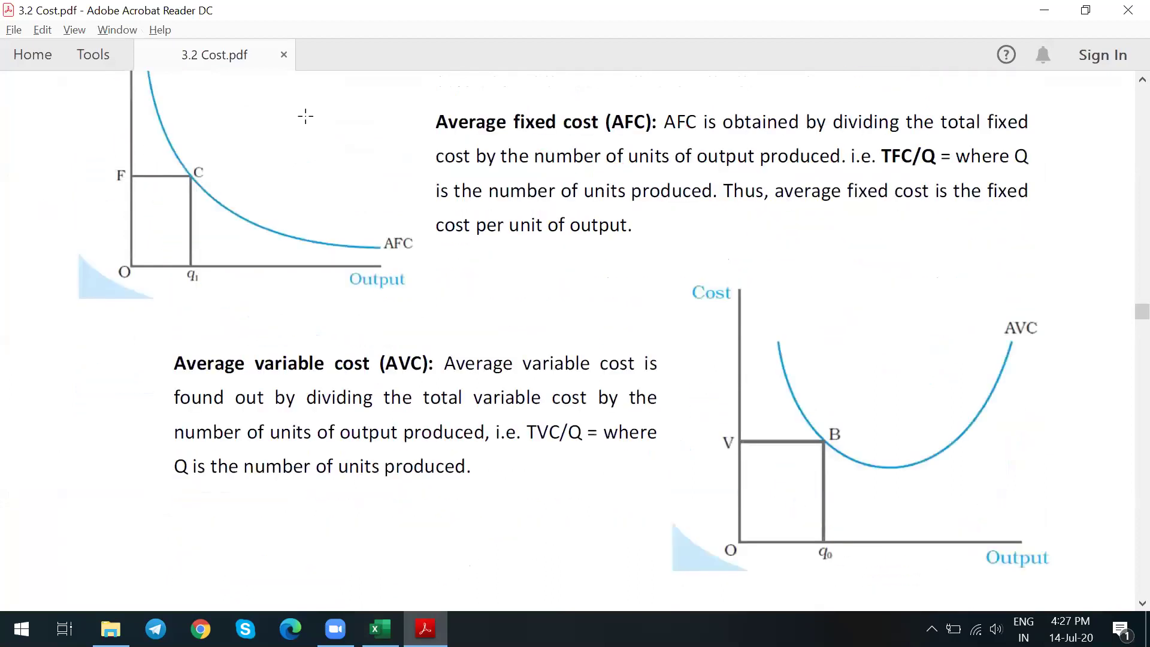
pyautogui.scroll(-1, 956, 165)
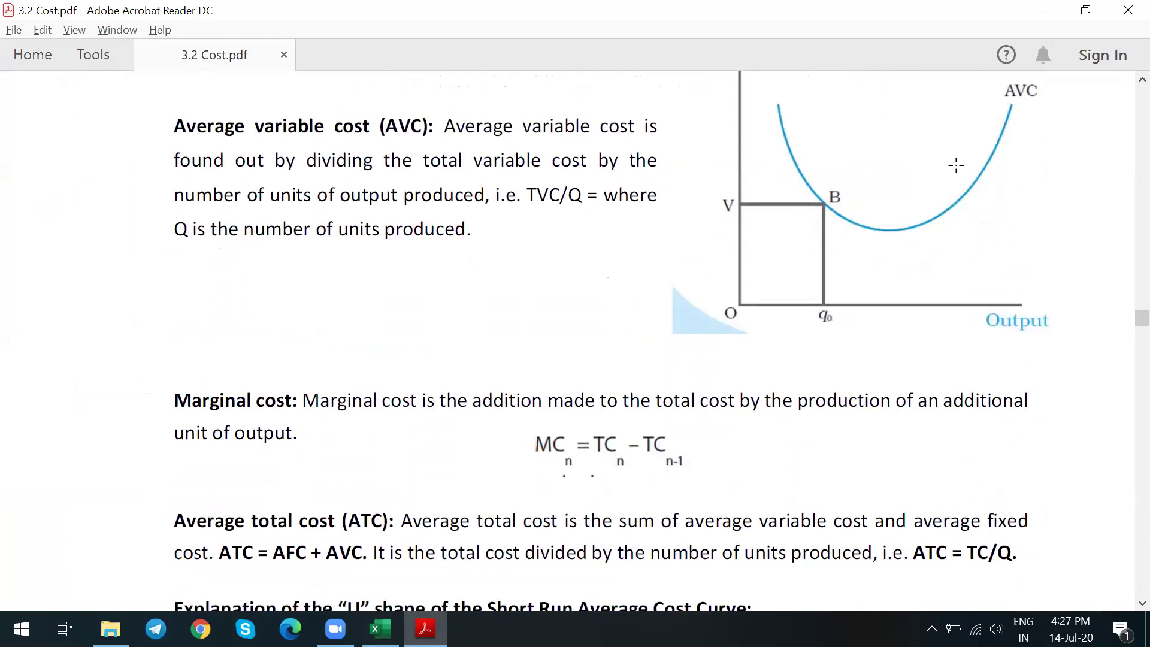
pyautogui.scroll(-7, 957, 165)
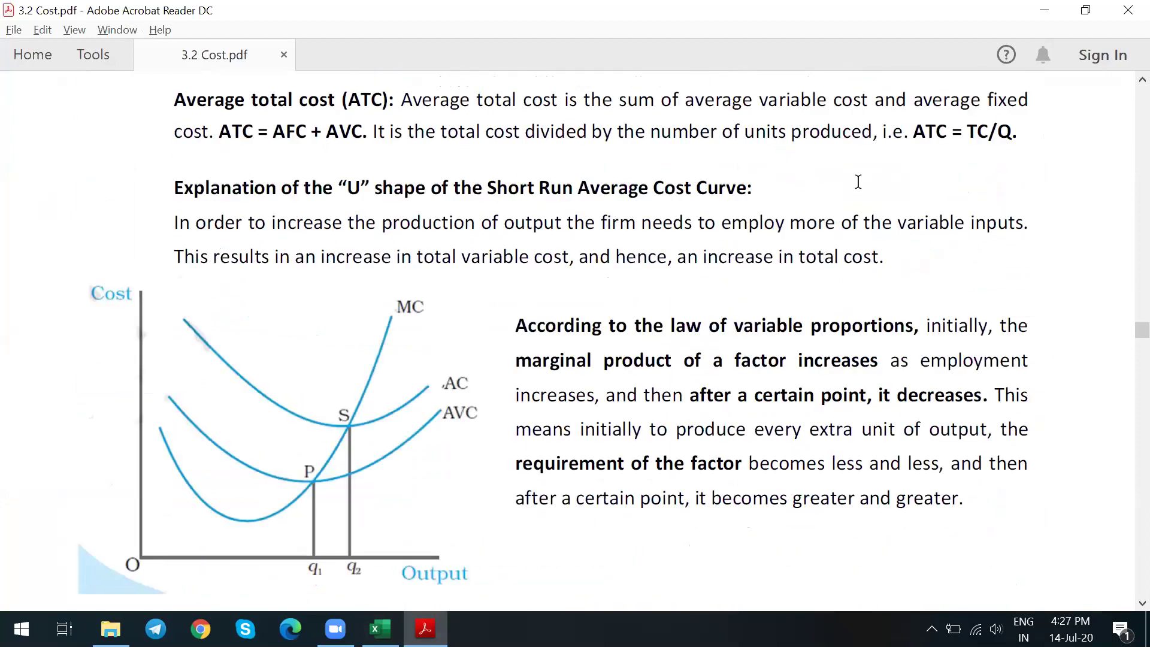
pyautogui.scroll(-1, 170, 360)
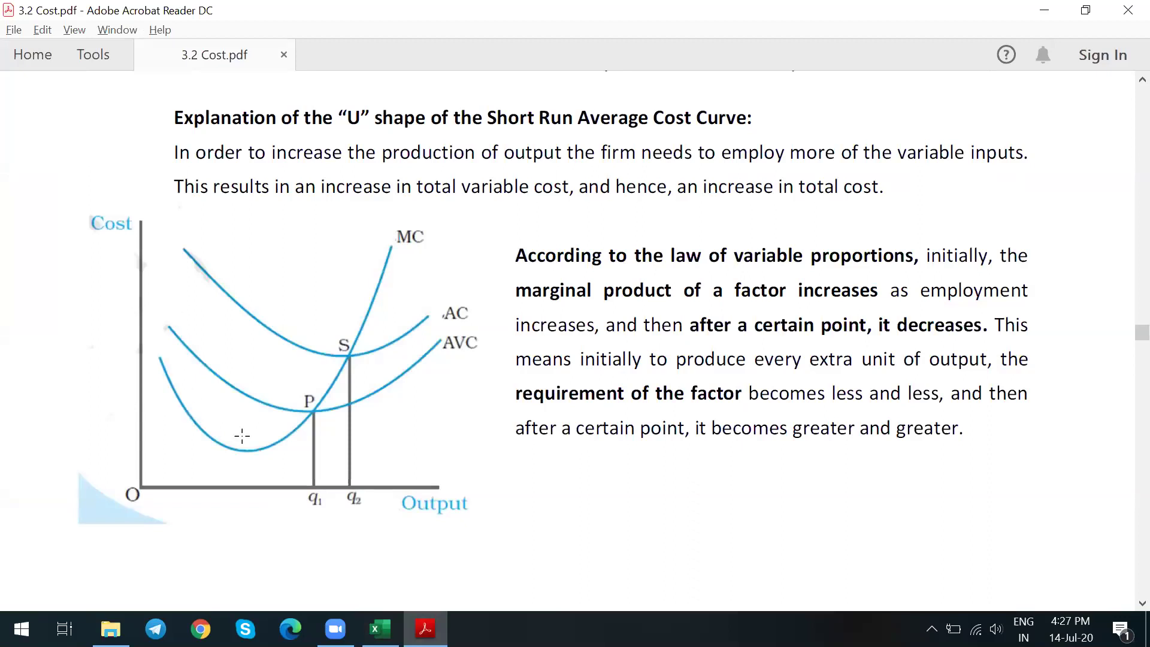
# Step: Compare the worksheet's MC column with the PDF's MC curve, and examine the AFC, AVC, MC and ATC values at output 12
pyautogui.hotkey('alt', 'Tab')
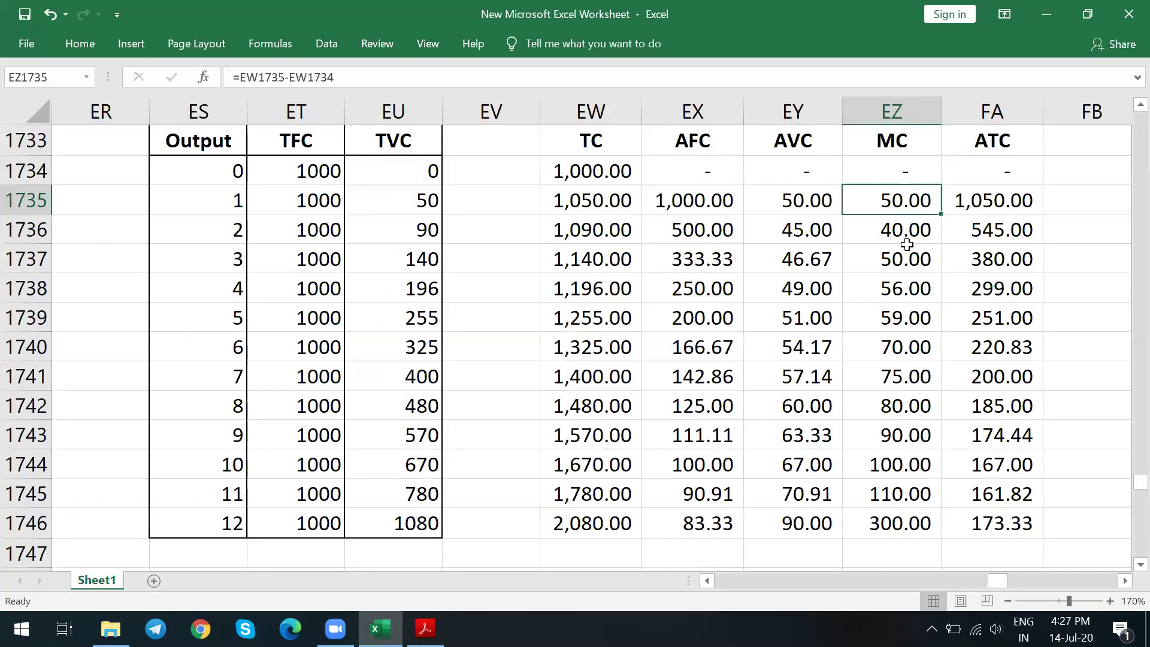
pyautogui.hotkey('alt', 'Tab')
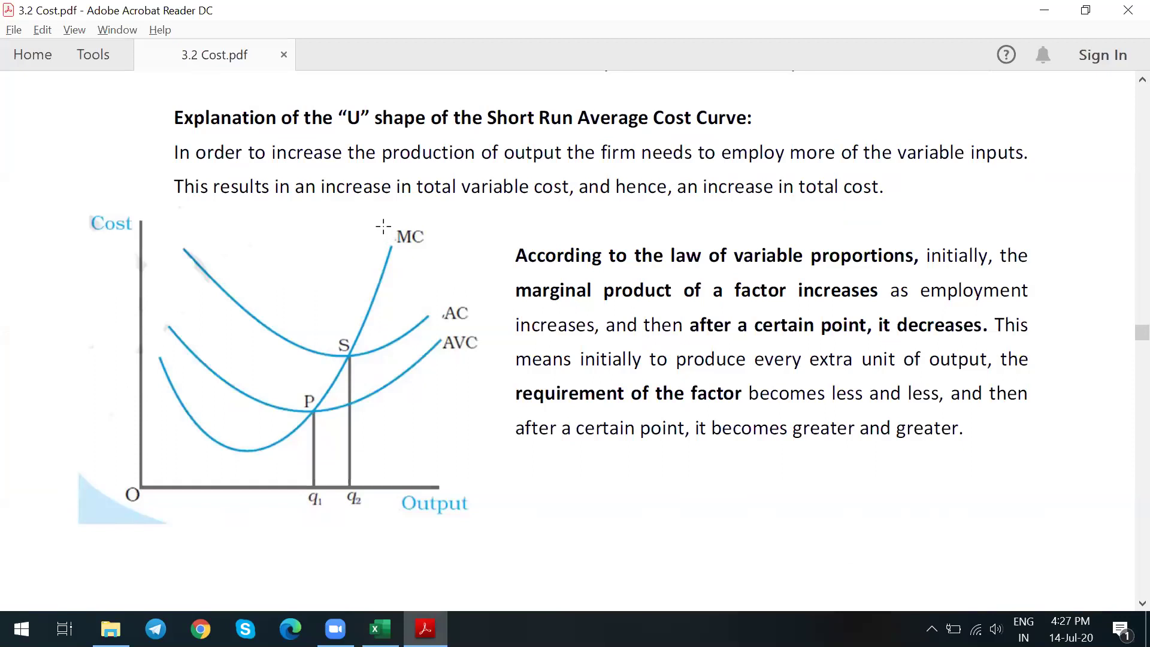
pyautogui.hotkey('alt', 'Tab')
pyautogui.moveTo(923, 247); pyautogui.dragTo(927, 516)
pyautogui.click(927, 515)
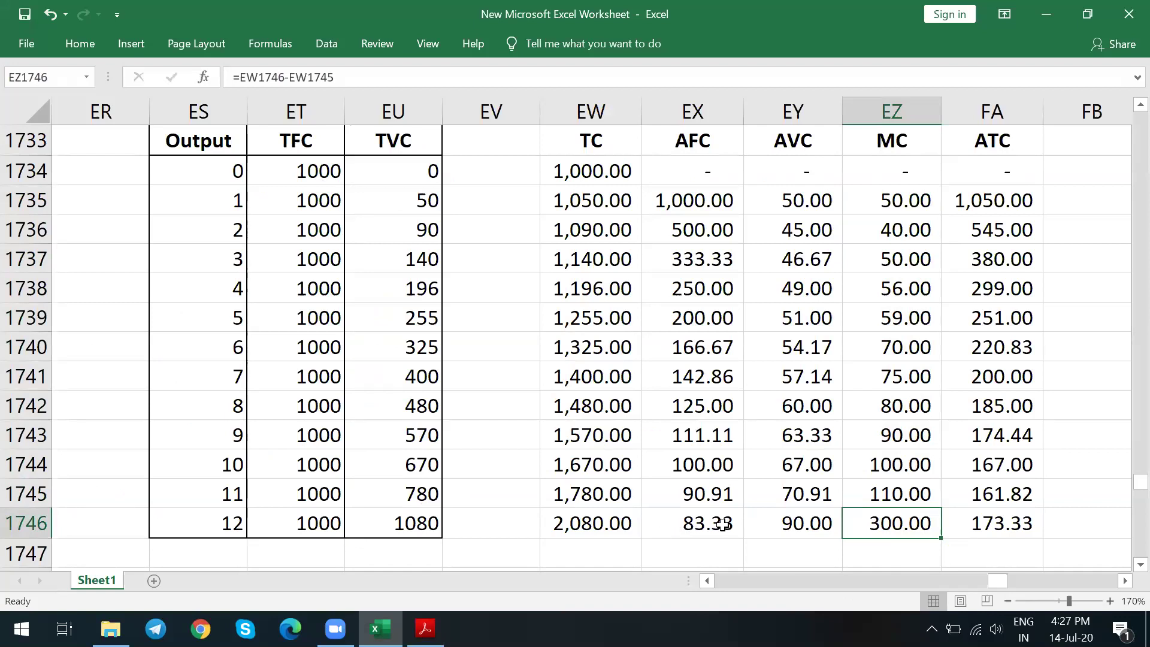
pyautogui.moveTo(725, 524); pyautogui.dragTo(770, 519)
pyautogui.click(909, 524)
pyautogui.click(1000, 523)
pyautogui.click(936, 534)
# Step: Switch to 3.2 Cost.pdf, mark the MC label on the combined cost graph, and clear the marking
pyautogui.click(425, 629)
pyautogui.moveTo(392, 222); pyautogui.dragTo(441, 261)
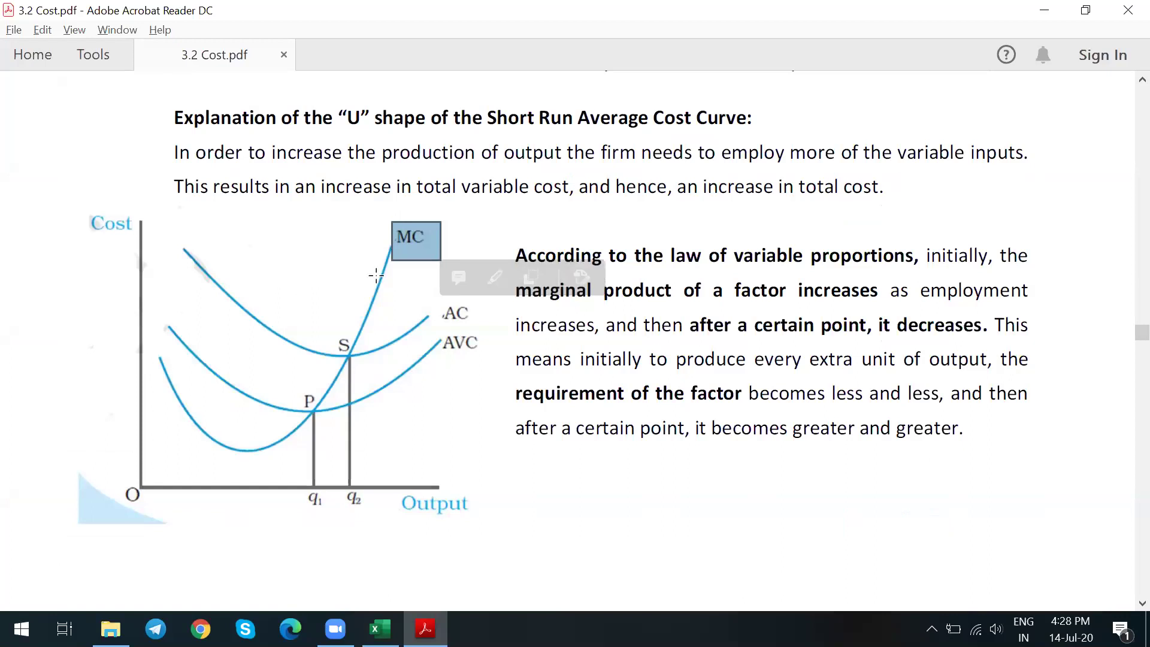
pyautogui.click(48, 225)
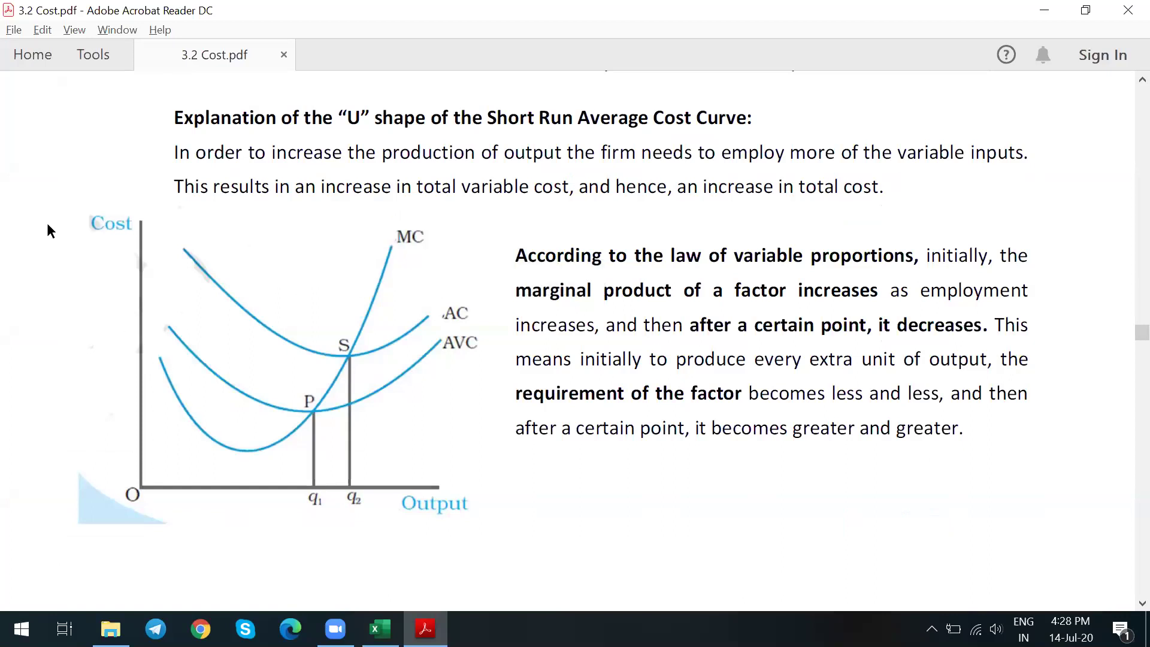
# Step: Return to the Excel worksheet and select the ATC values for outputs 1 to 12
pyautogui.hotkey('alt', 'Tab')
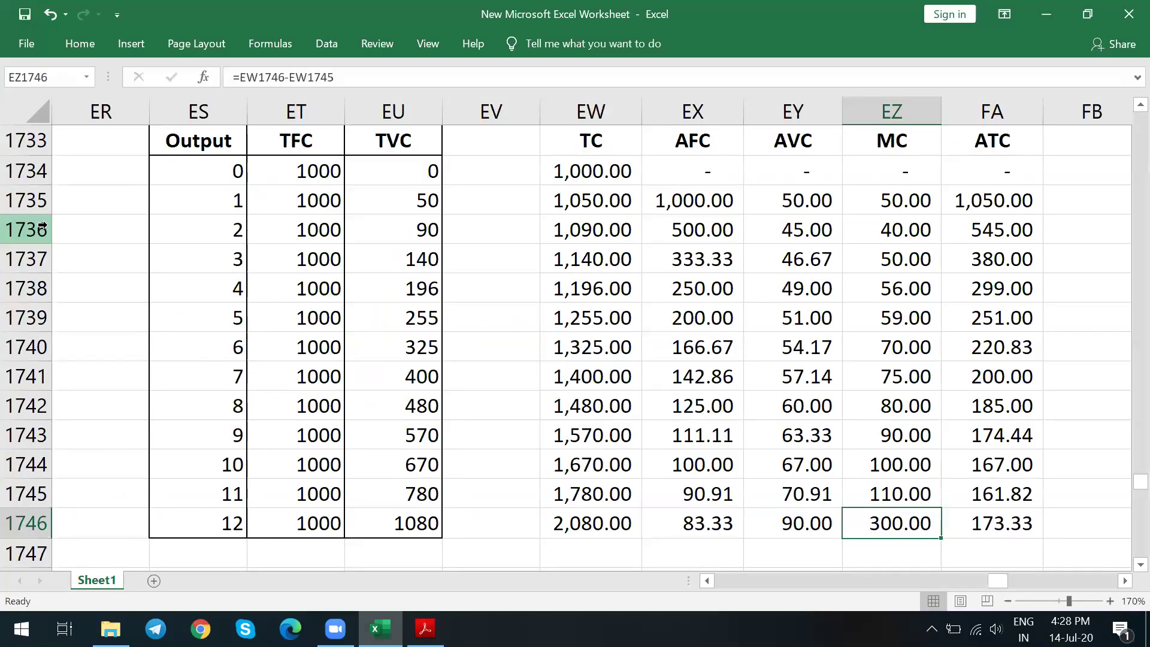
pyautogui.press('Right')
pyautogui.hotkey('ctrl', 'Up')
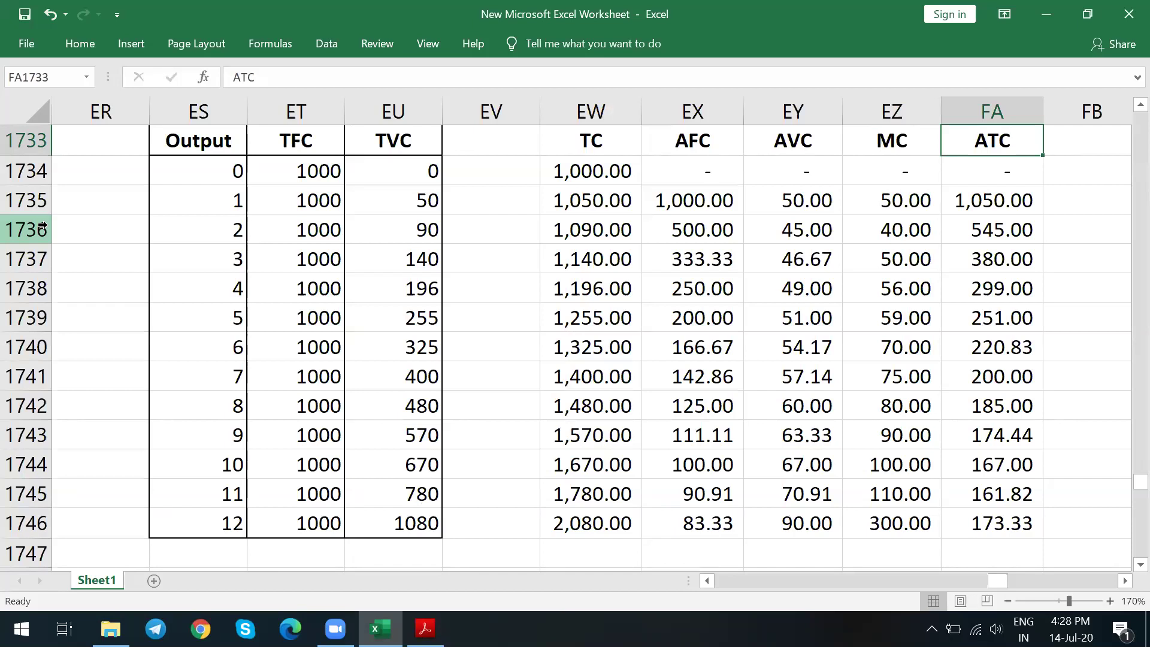
pyautogui.press('Down')
pyautogui.press('Down')
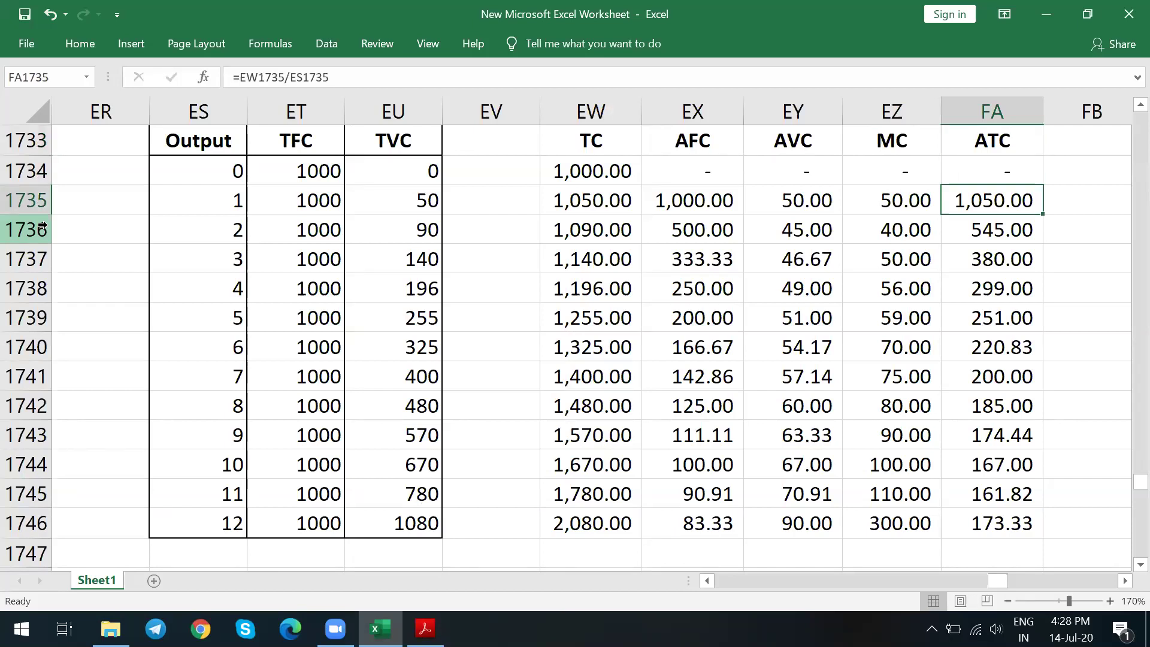
pyautogui.hotkey('shift', 'Down')
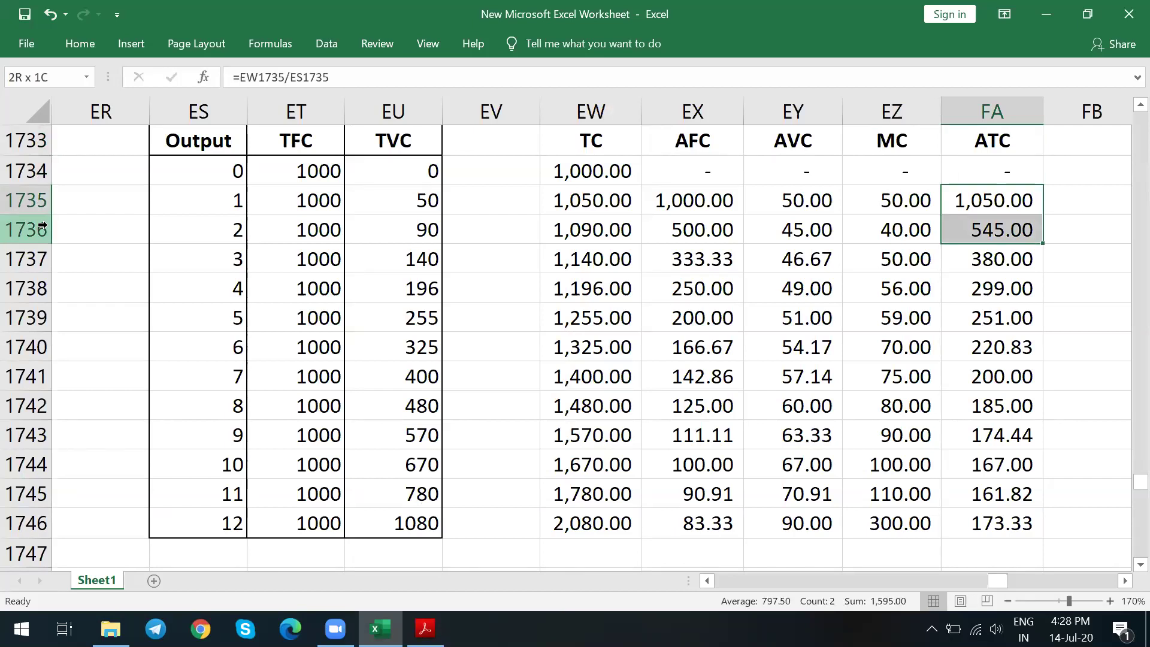
pyautogui.hotkey('shift', 'Down')
pyautogui.hotkey('shift', 'Down')
pyautogui.hotkey('shift', 'Down')
pyautogui.hotkey('shift', 'Down')
pyautogui.hotkey('shift', 'Down')
pyautogui.hotkey('shift', 'Down')
pyautogui.hotkey('shift', 'Down')
pyautogui.hotkey('shift', 'Down')
pyautogui.hotkey('shift', 'Down')
pyautogui.hotkey('shift', 'Down')
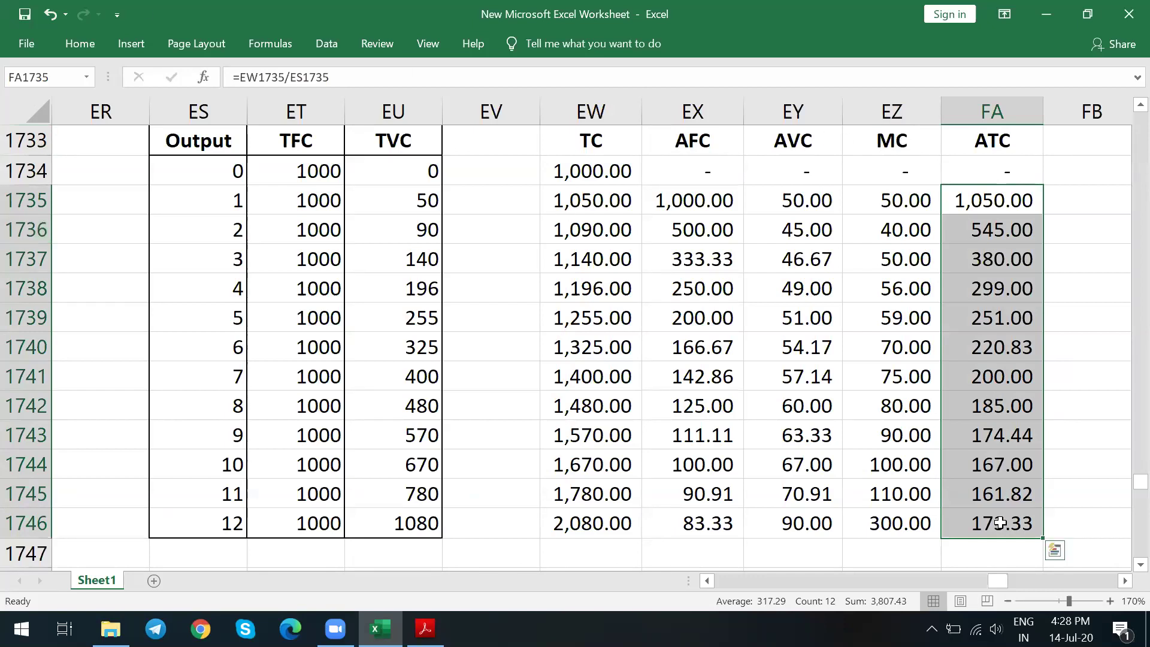
# Step: Examine the ATC values for outputs 11 and 12, and review the whole ATC column from output 1 again
pyautogui.click(994, 498)
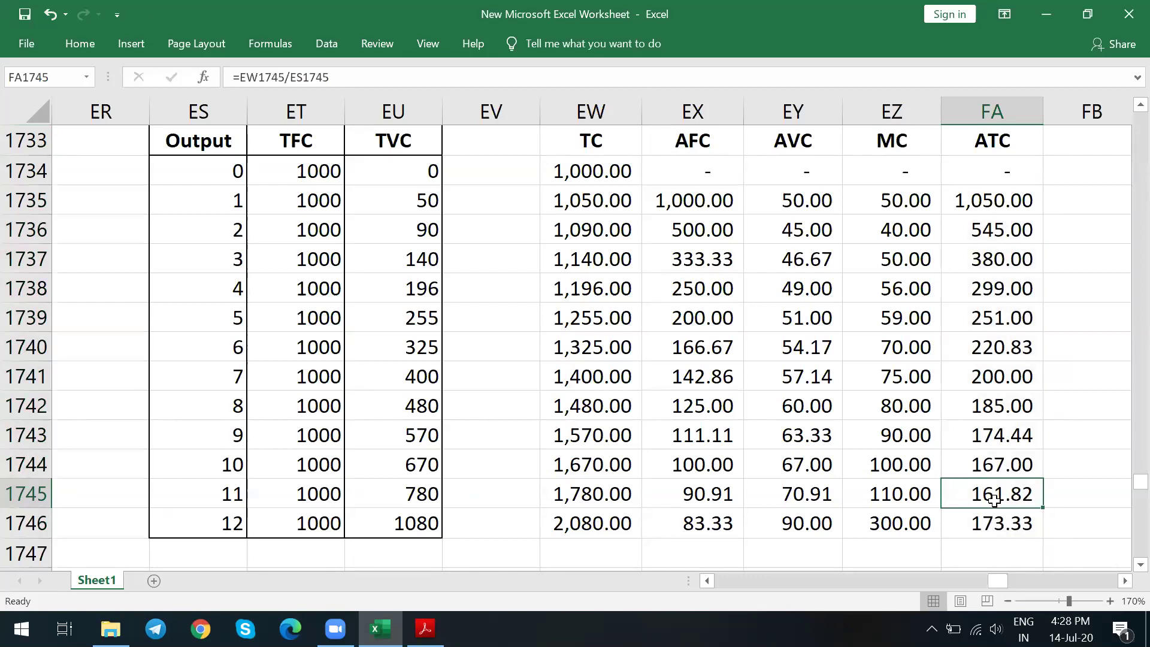
pyautogui.moveTo(995, 498); pyautogui.dragTo(994, 518)
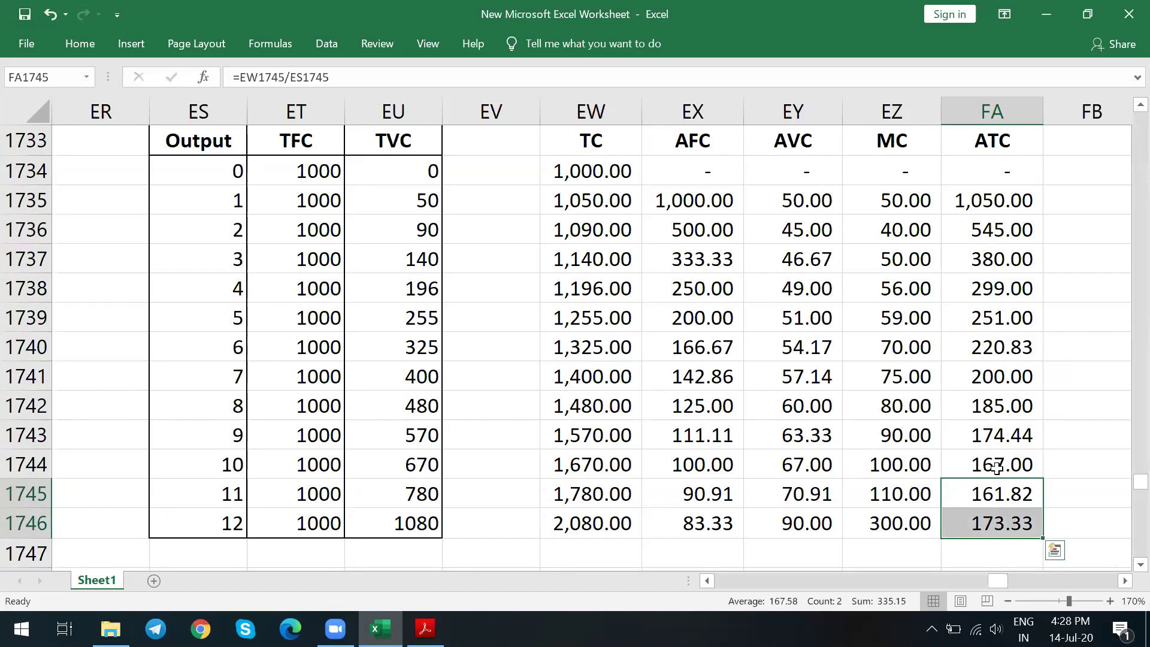
pyautogui.moveTo(1013, 203); pyautogui.dragTo(1005, 529)
pyautogui.click(891, 390)
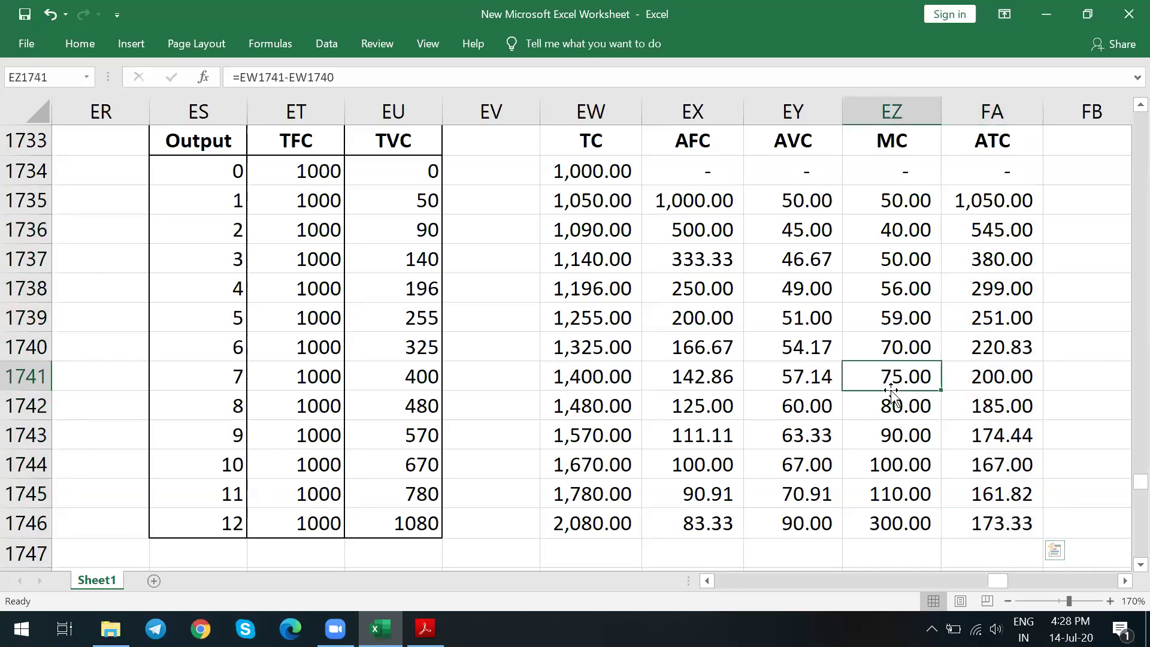
# Step: Switch to 3.2 Cost.pdf and mark the AC label on the combined cost graph
pyautogui.hotkey('alt', 'Tab')
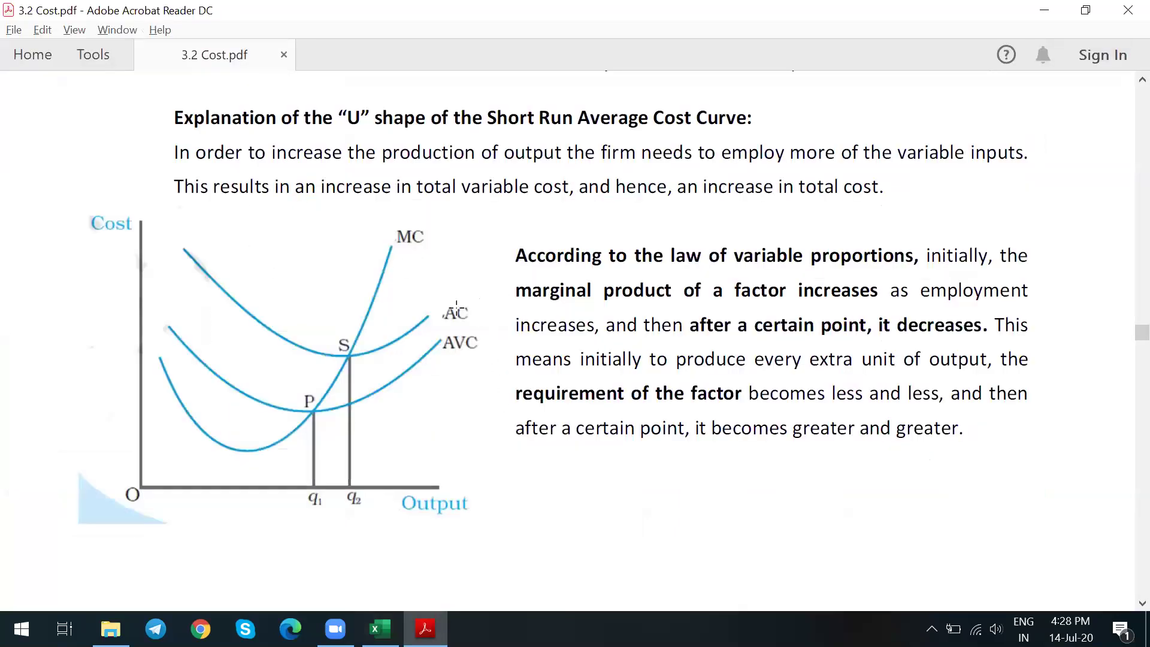
pyautogui.moveTo(435, 298); pyautogui.dragTo(477, 326)
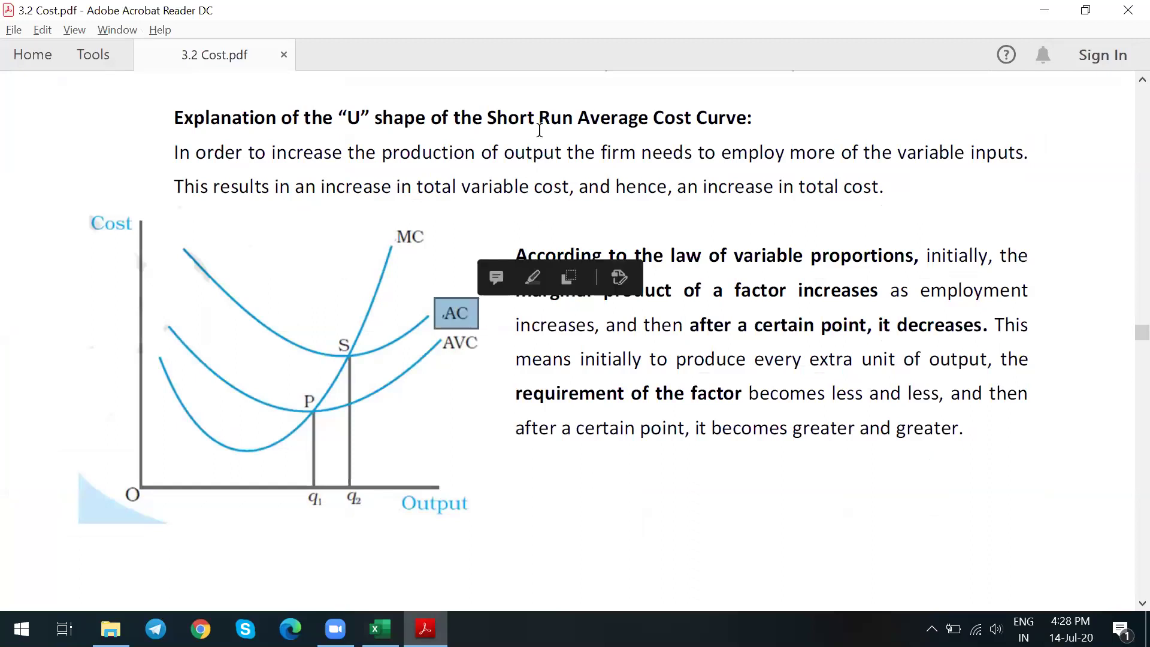